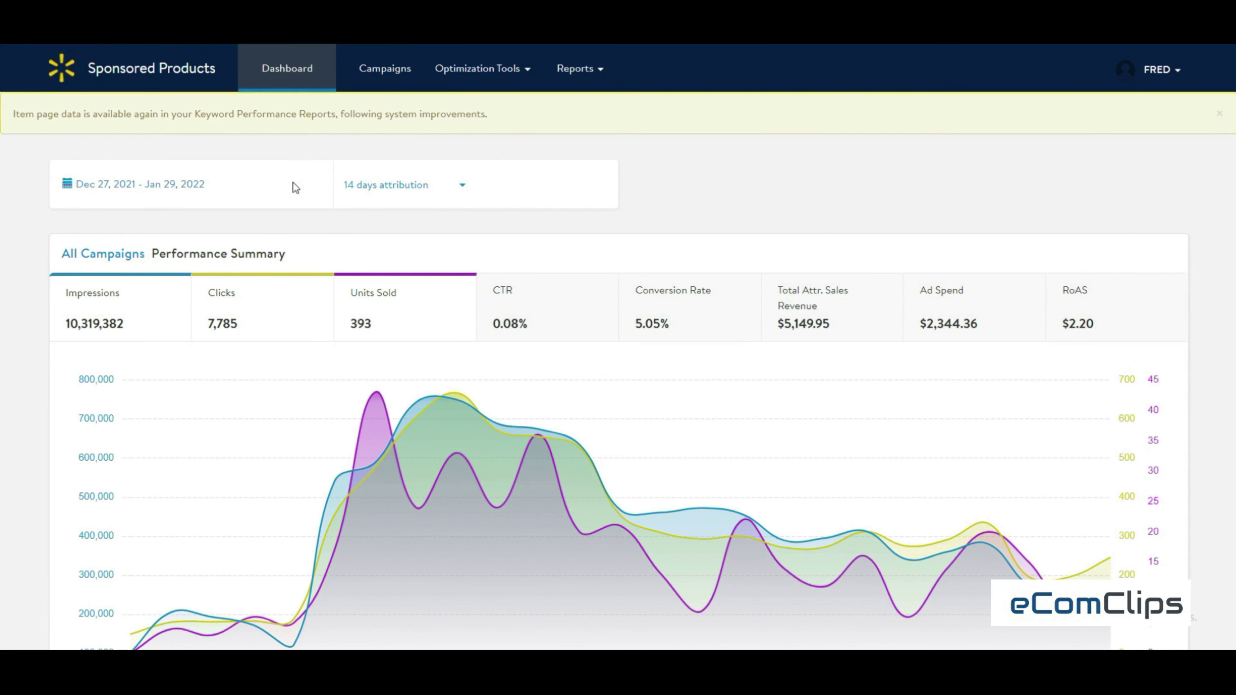
Step: Go to the All Campaigns list and scroll it to find ECC - Mask Auto
click(399, 67)
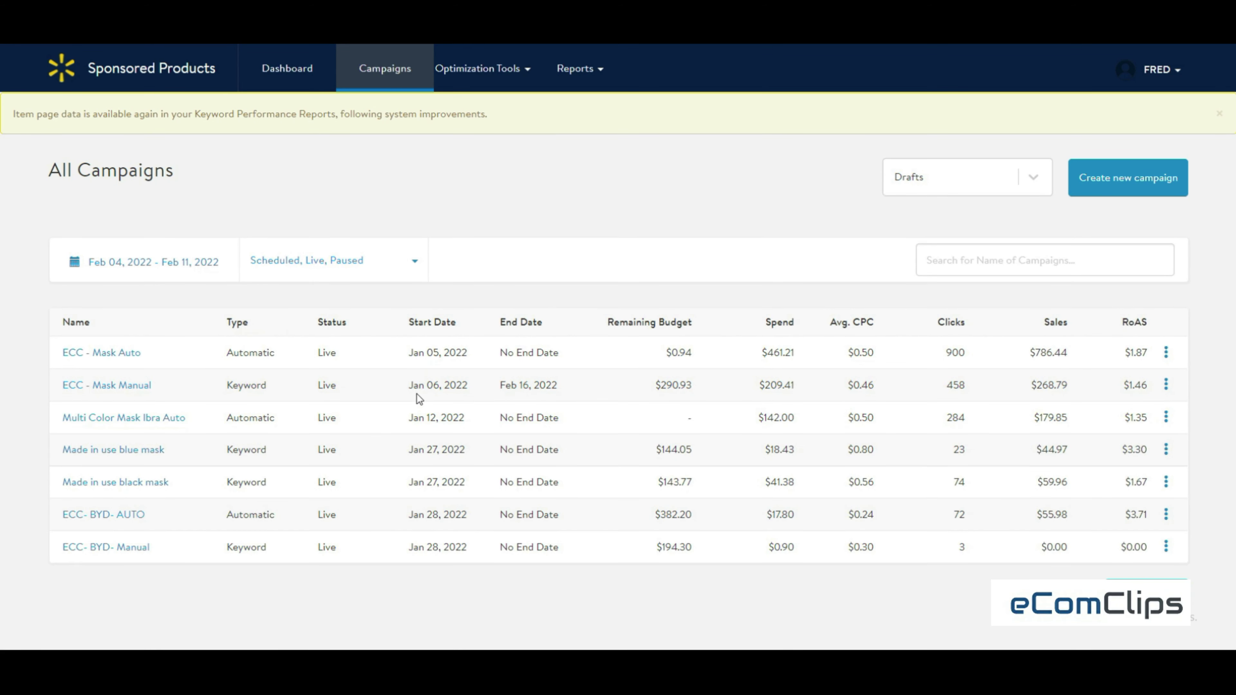
scroll(193, 331, down, 1)
scroll(130, 353, up, 1)
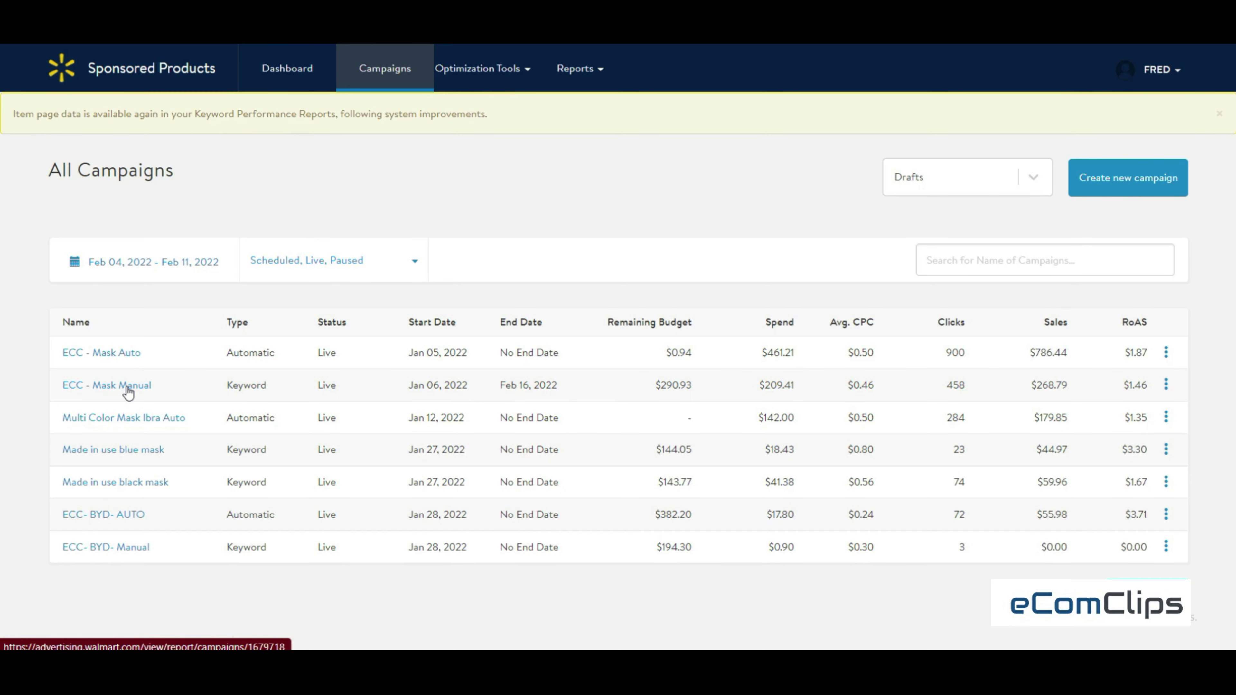
scroll(129, 392, down, 1)
scroll(129, 387, up, 1)
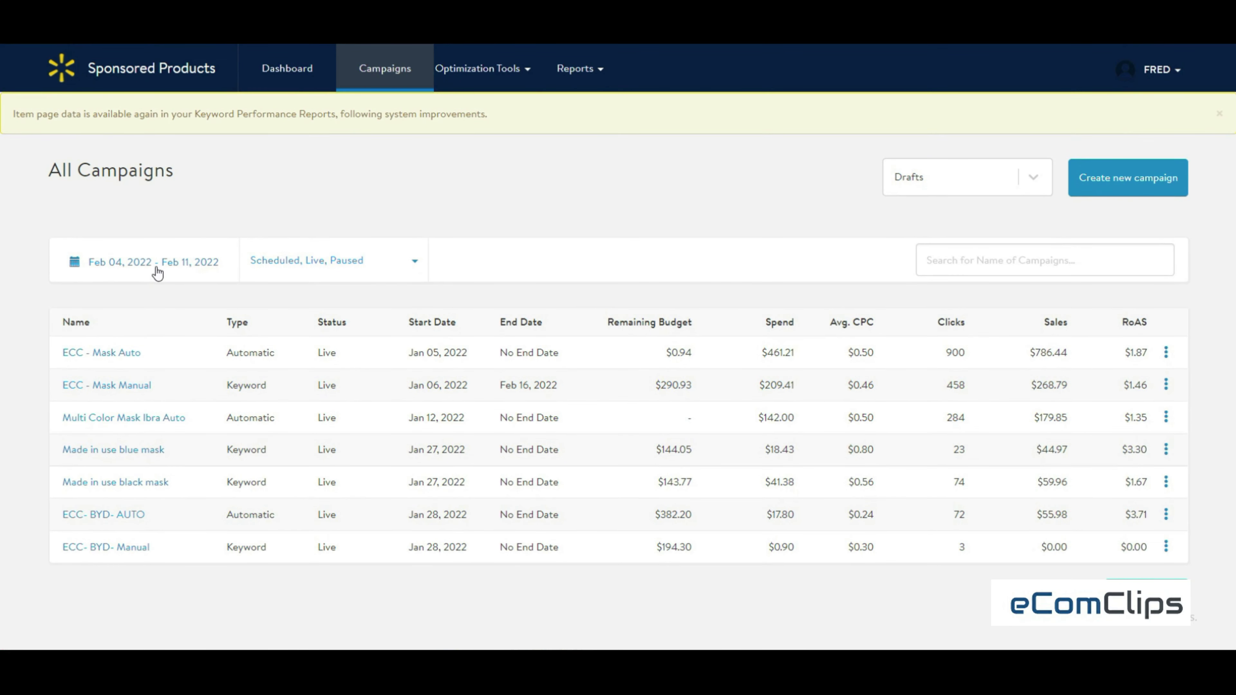
scroll(175, 389, down, 1)
scroll(185, 390, up, 1)
scroll(618, 346, down, 1)
scroll(303, 182, up, 1)
scroll(218, 393, down, 1)
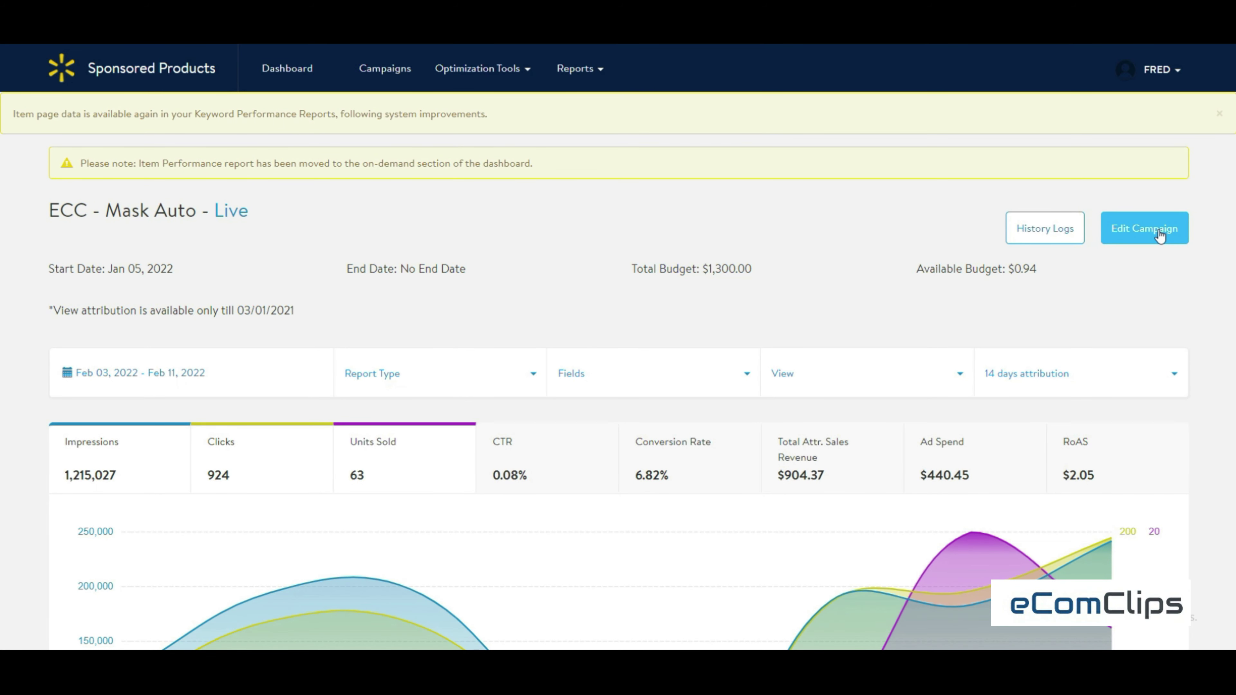
Step: Edit the auto campaign and open the Mask ad group's item list with suggested CPCs
click(1158, 234)
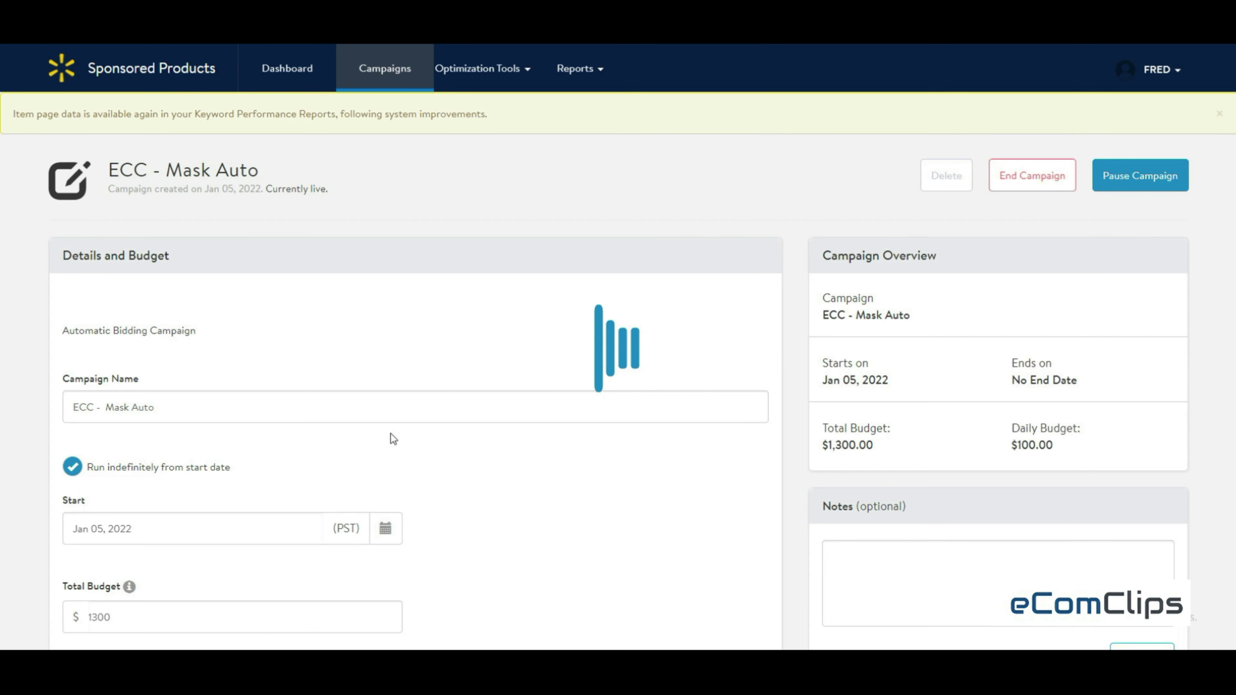
scroll(394, 438, down, 6)
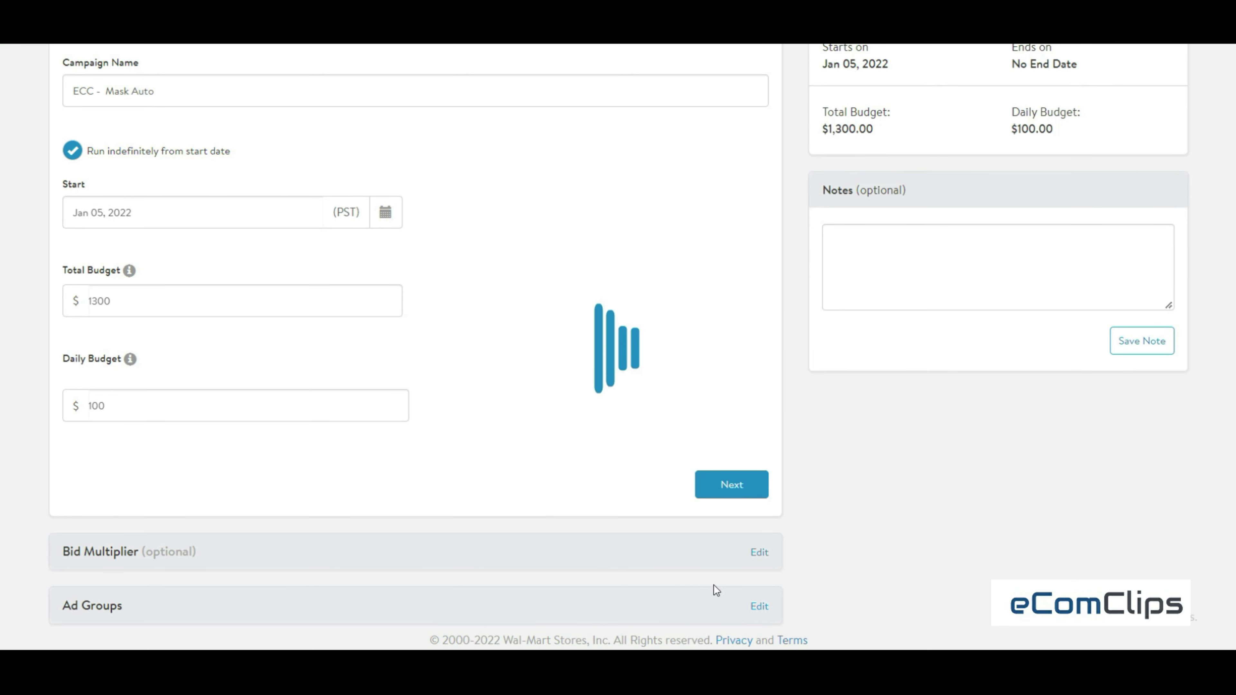
click(759, 606)
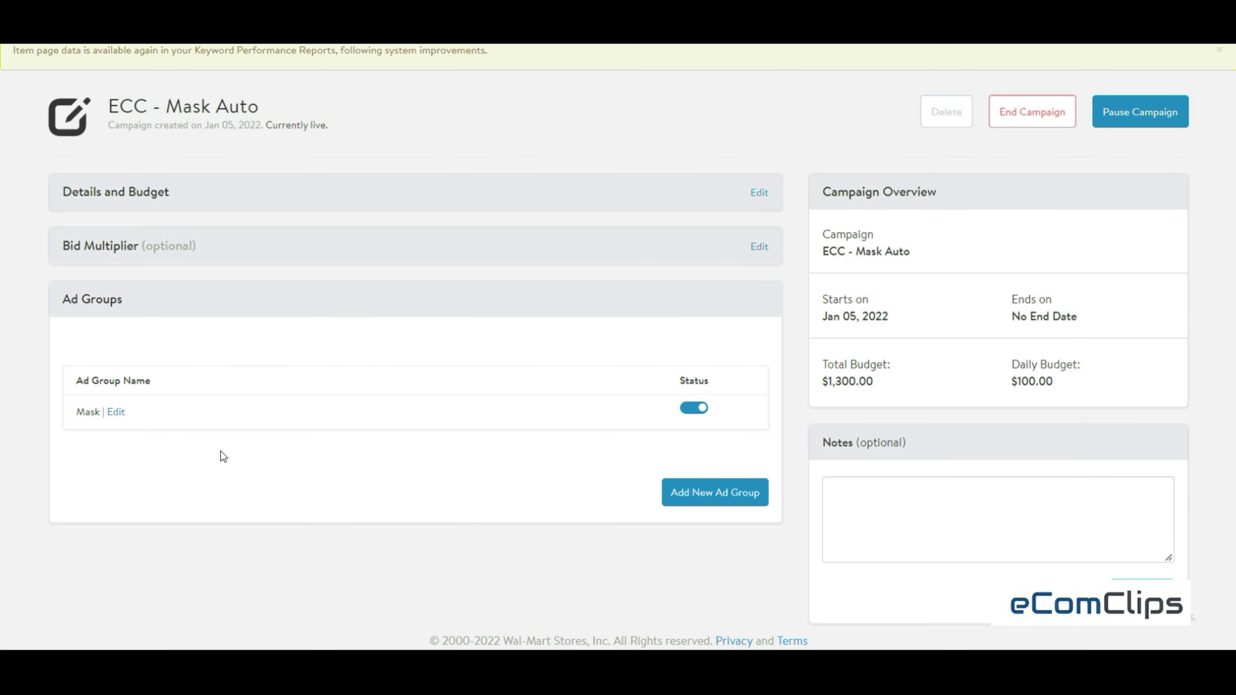
click(115, 413)
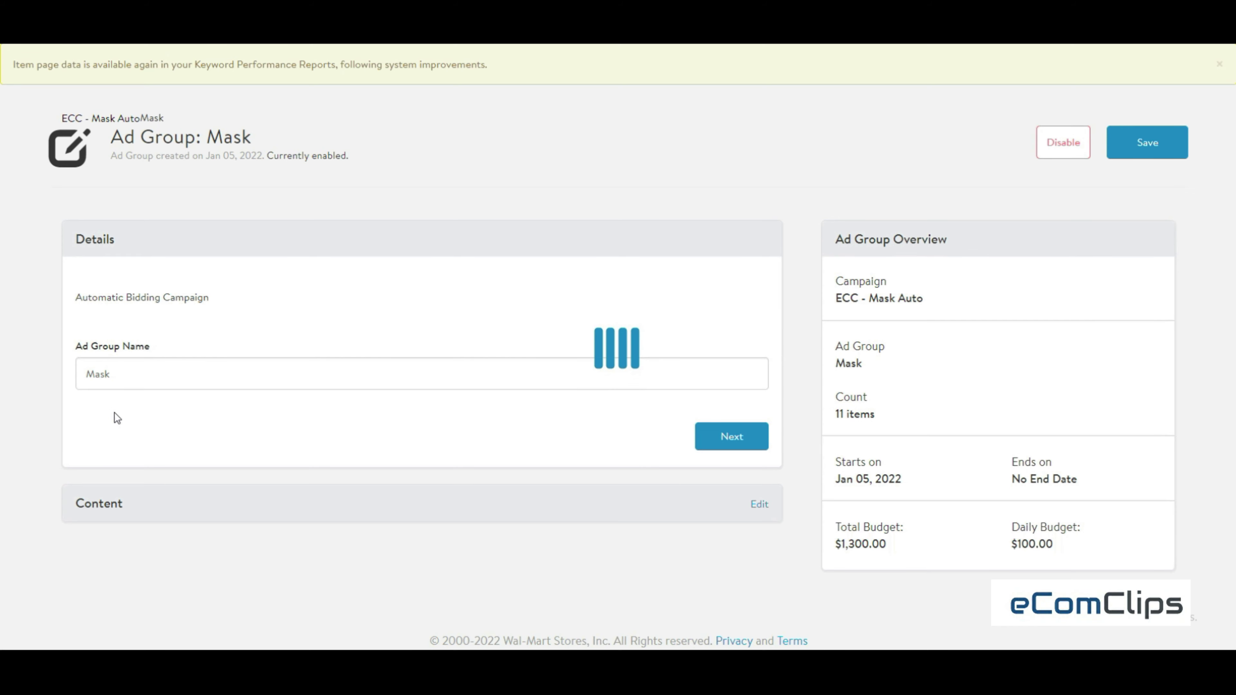
click(759, 505)
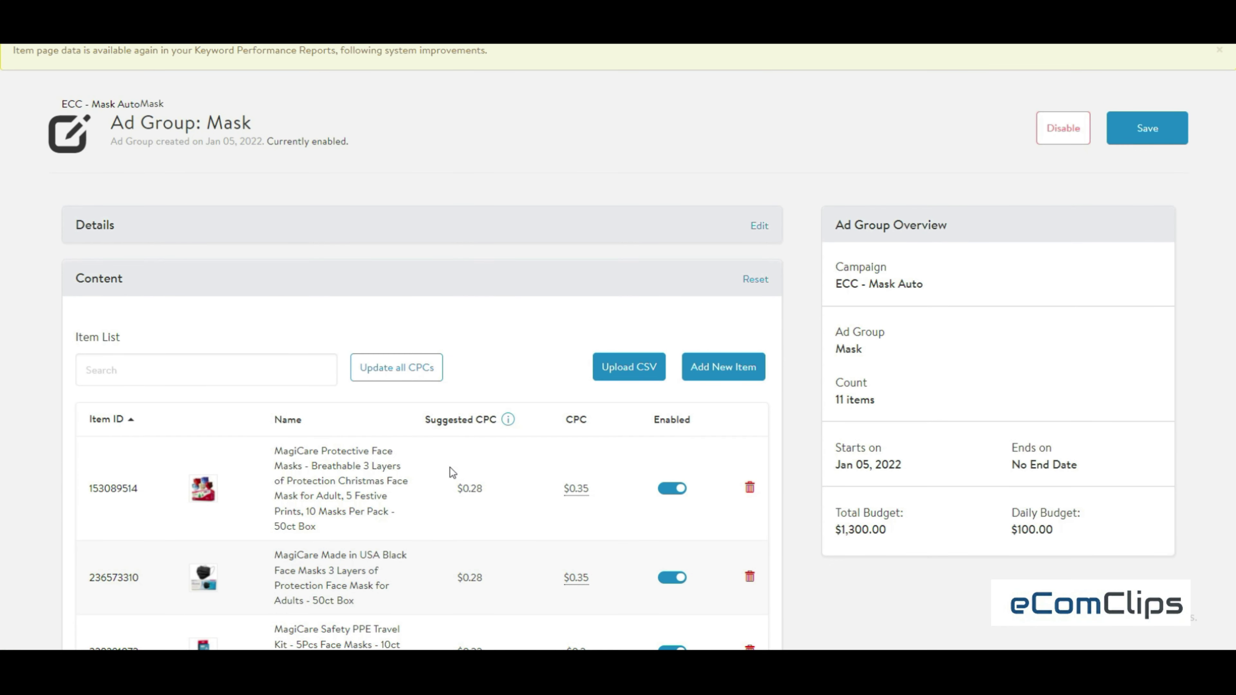
Step: Review the items' suggested CPCs, toggle the first item off and on, and save
scroll(450, 479, down, 2)
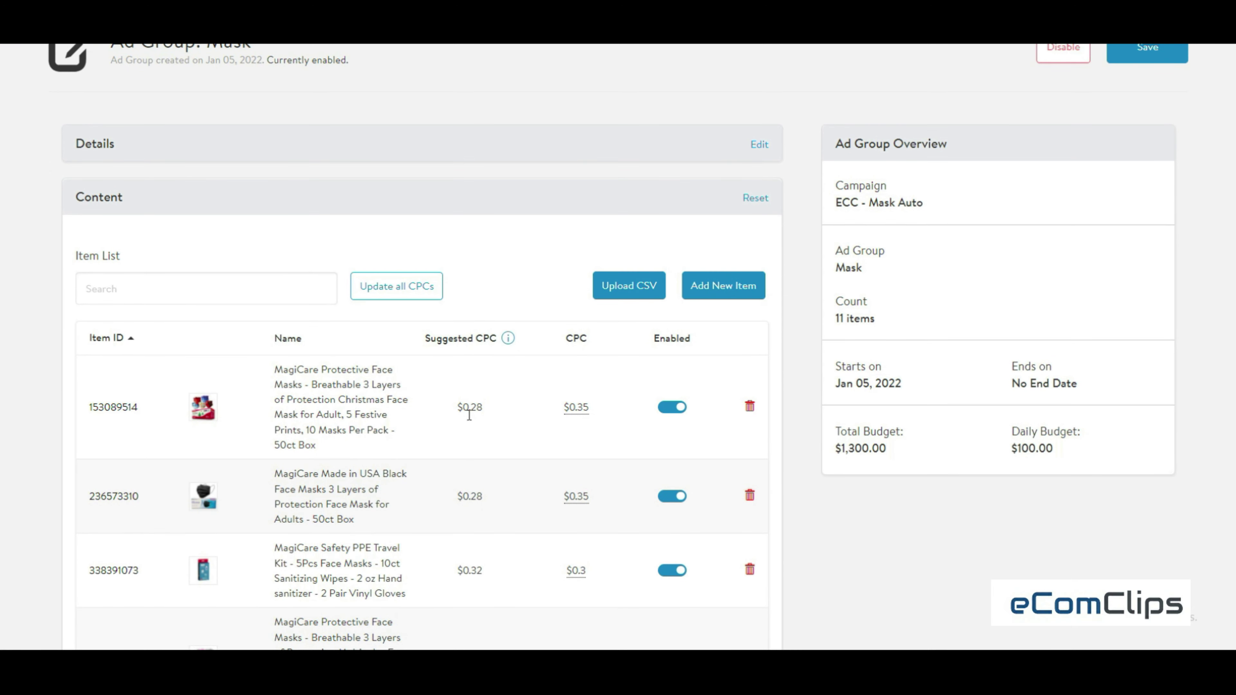
scroll(468, 414, down, 12)
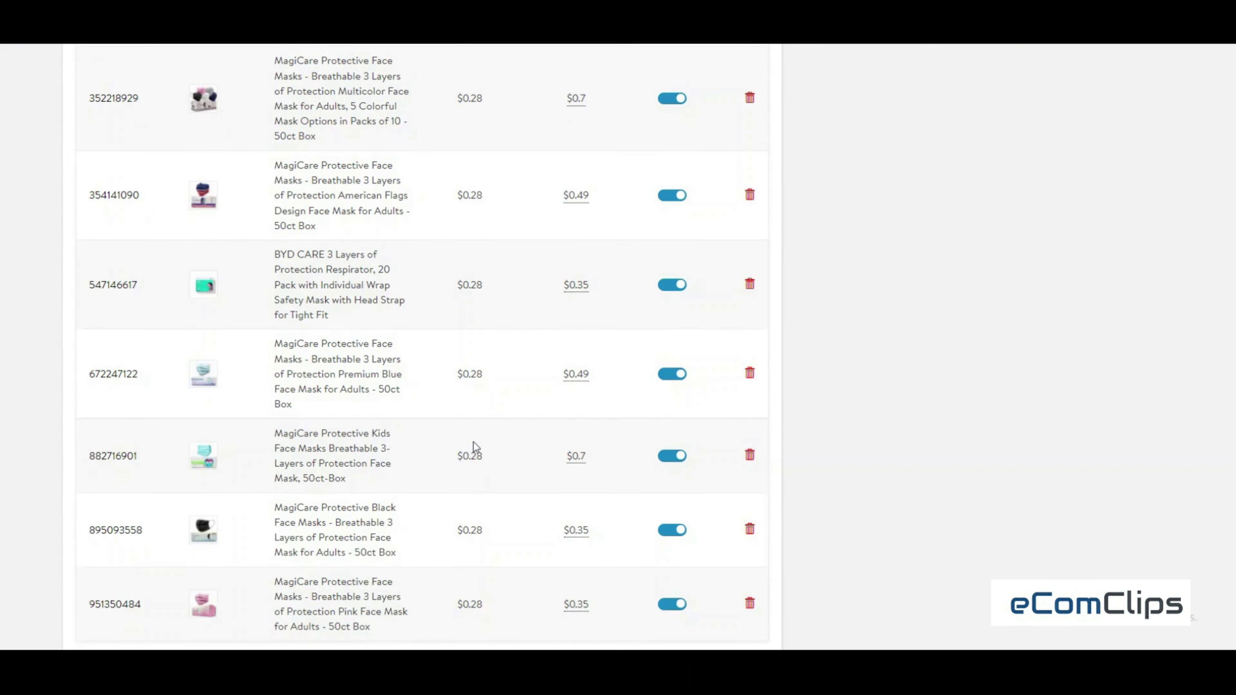
scroll(473, 446, down, 3)
scroll(472, 450, up, 18)
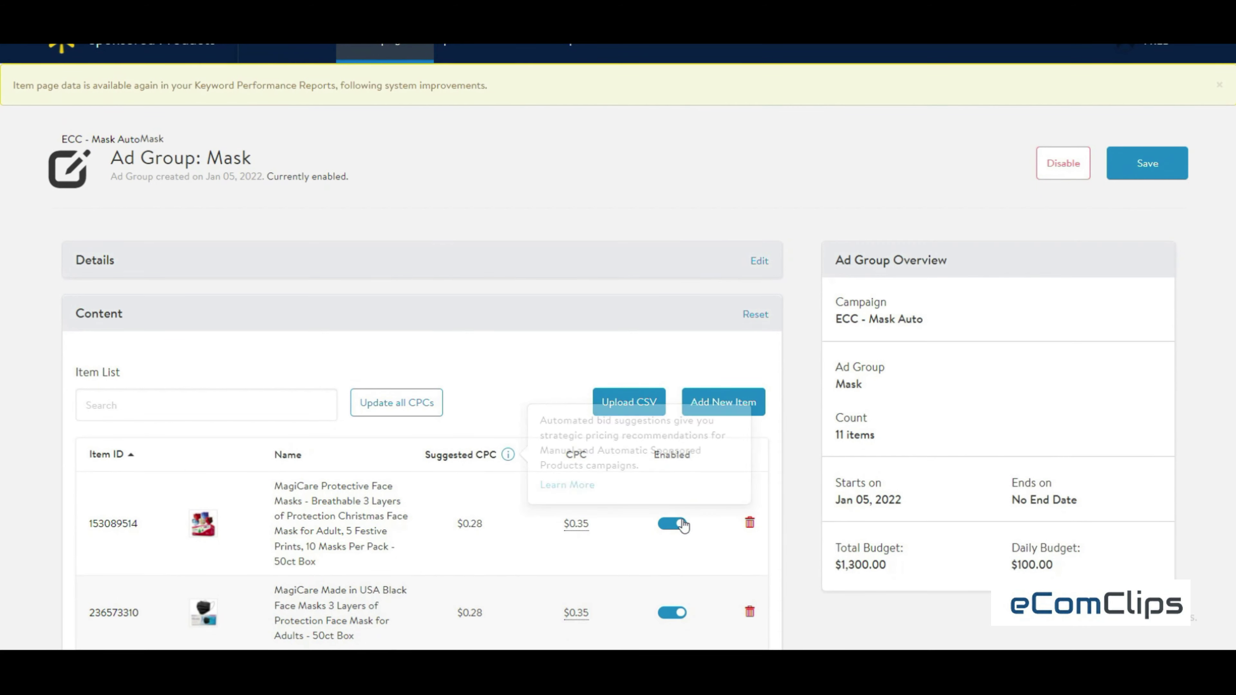
click(680, 525)
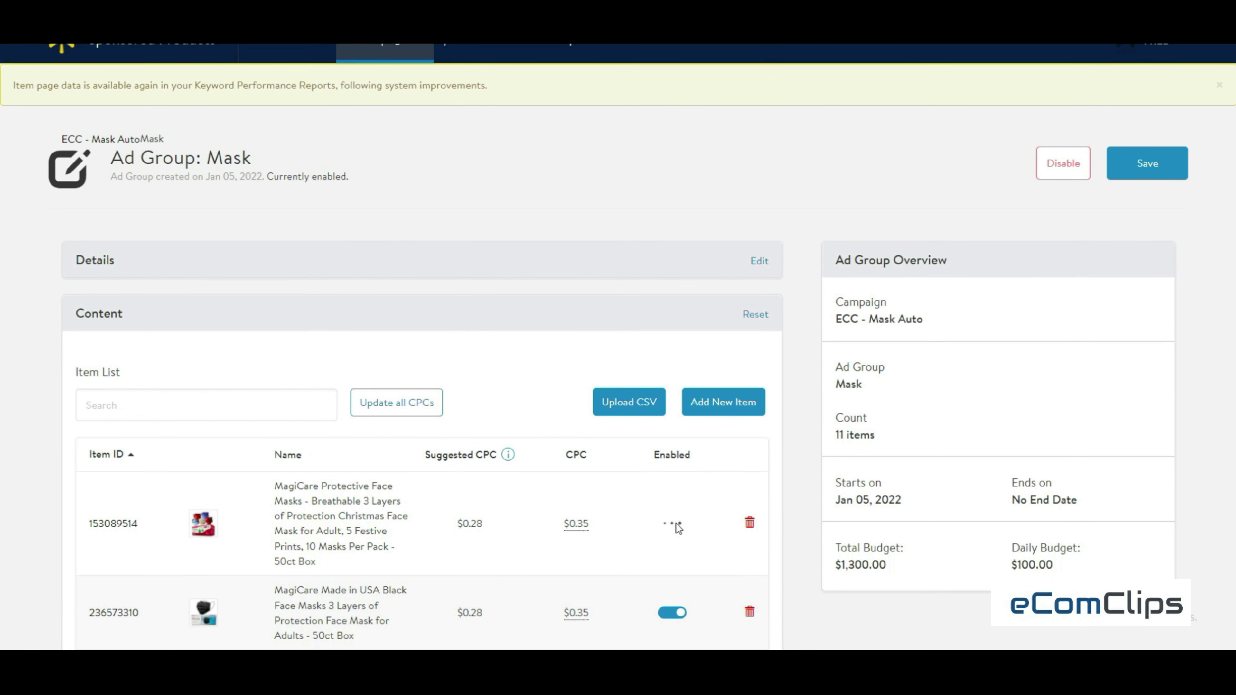
click(678, 525)
click(1148, 167)
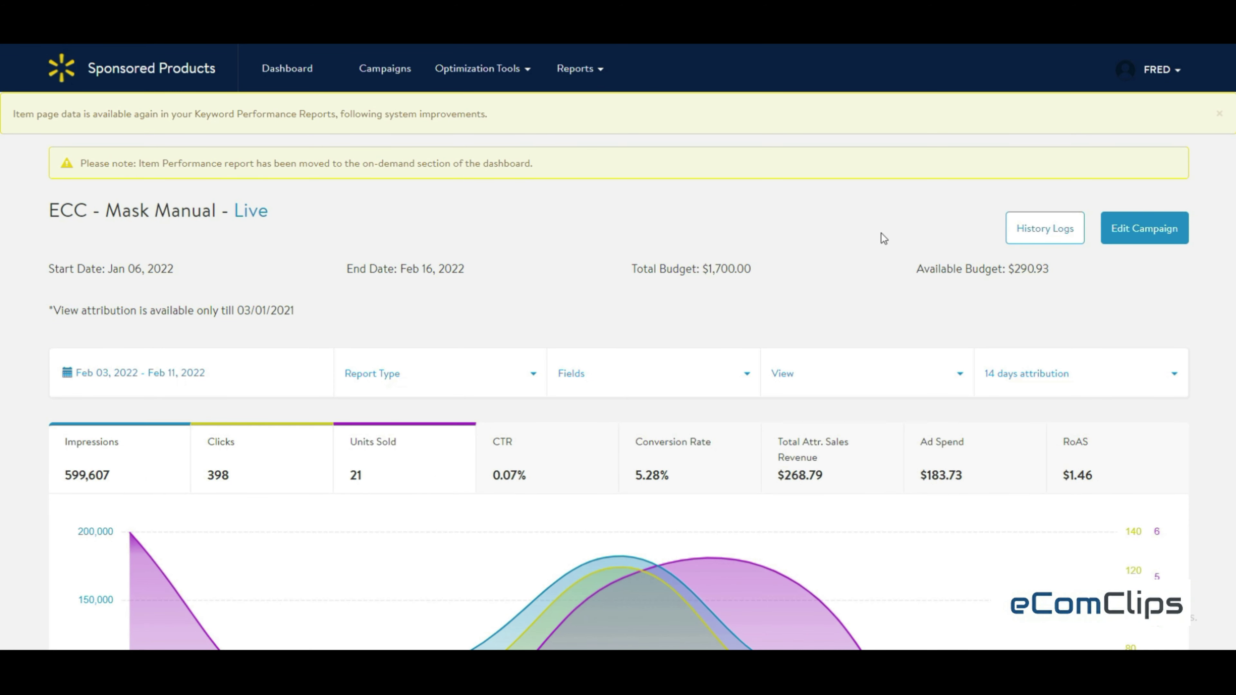
Step: Edit ECC - Mask Manual, reveal its ad groups, and open the Mask ad group
click(1134, 226)
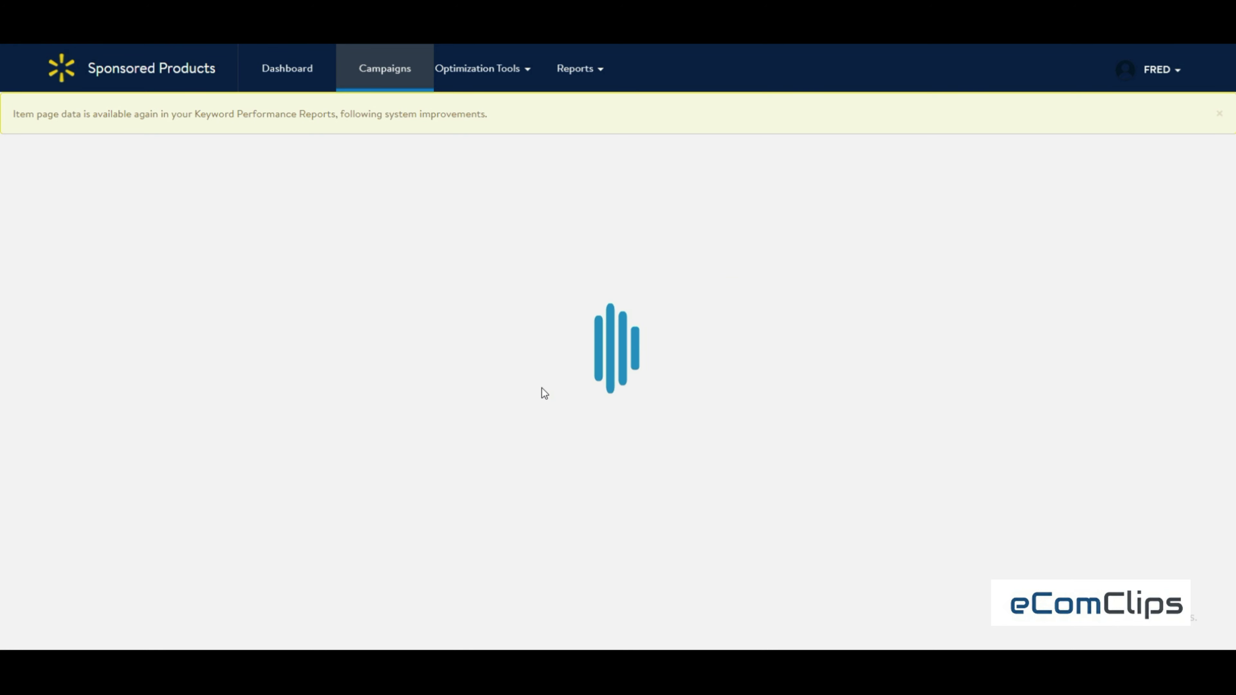
scroll(542, 387, down, 3)
scroll(542, 388, down, 2)
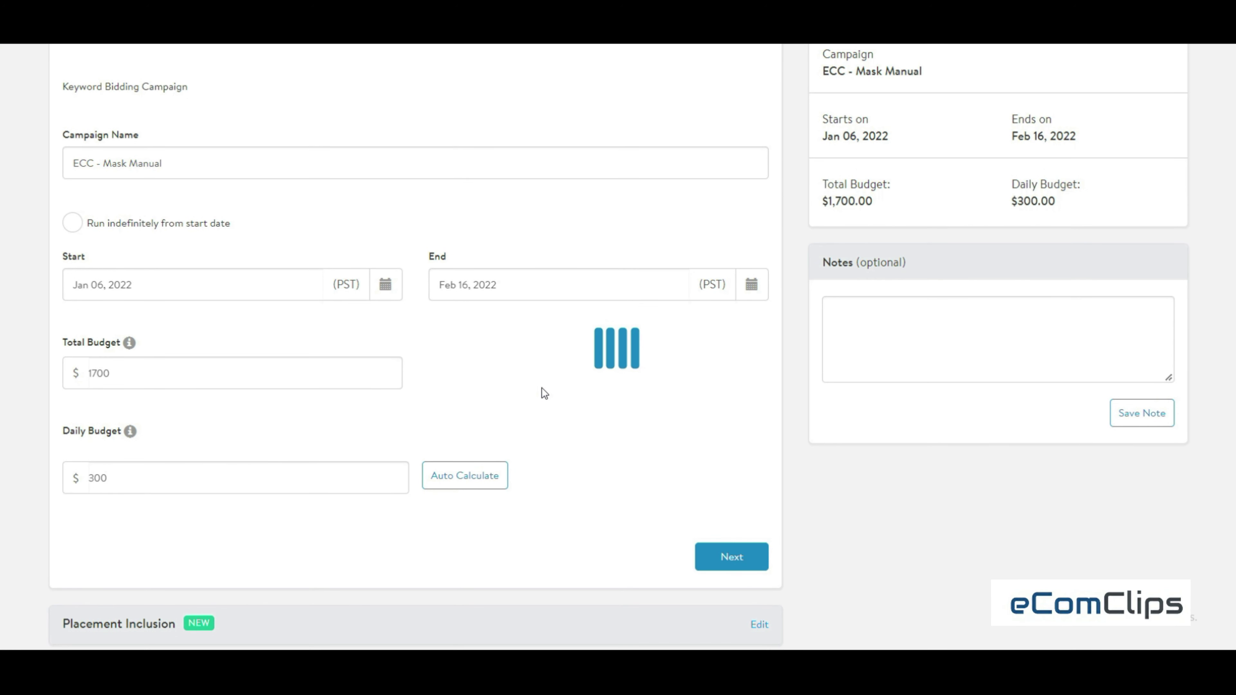
scroll(541, 388, down, 2)
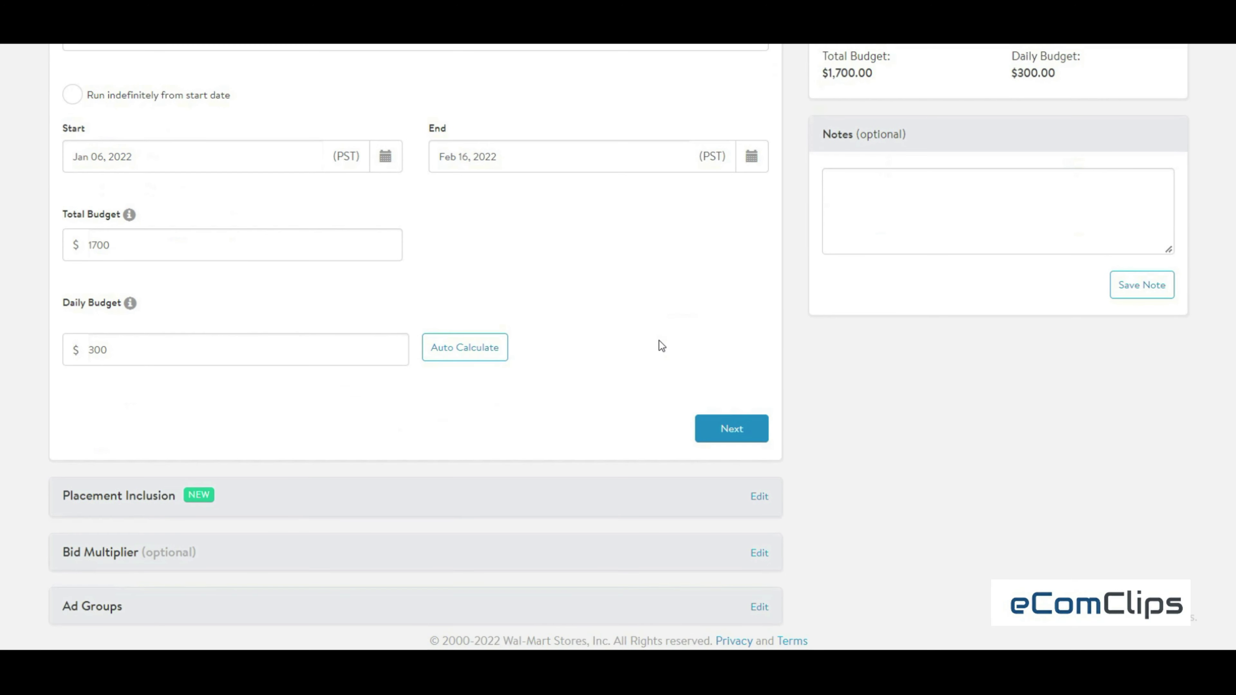
scroll(589, 346, up, 3)
scroll(633, 438, down, 3)
click(758, 609)
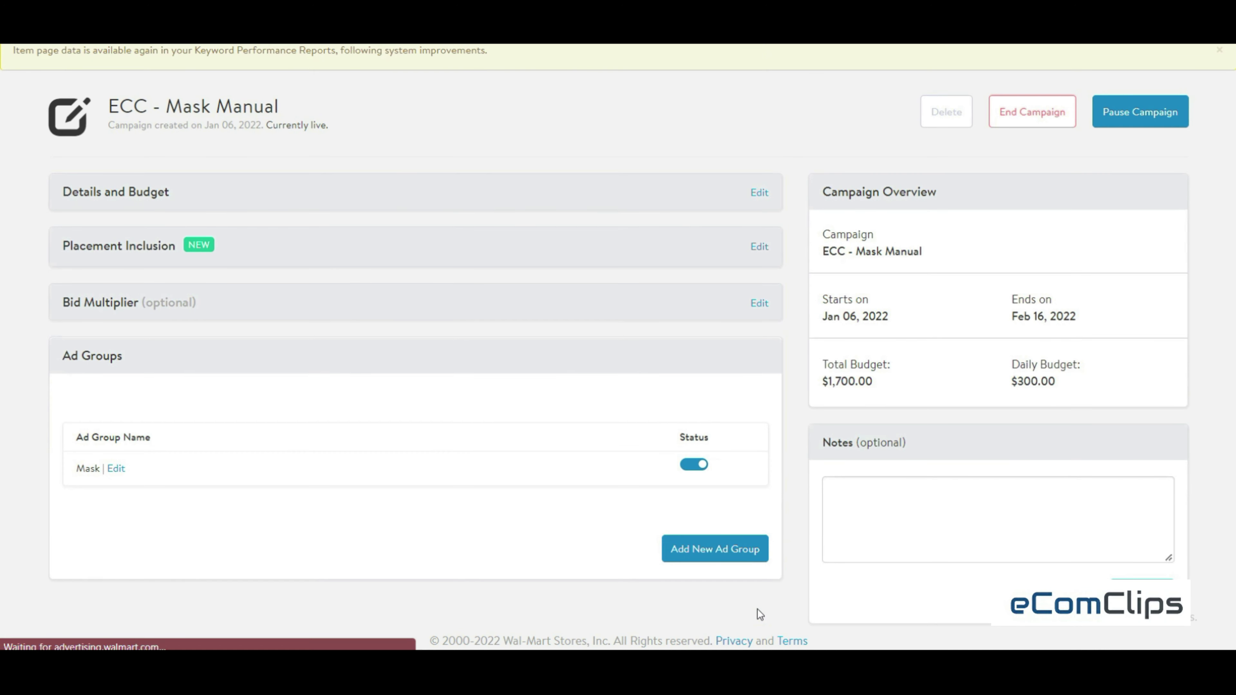
click(116, 469)
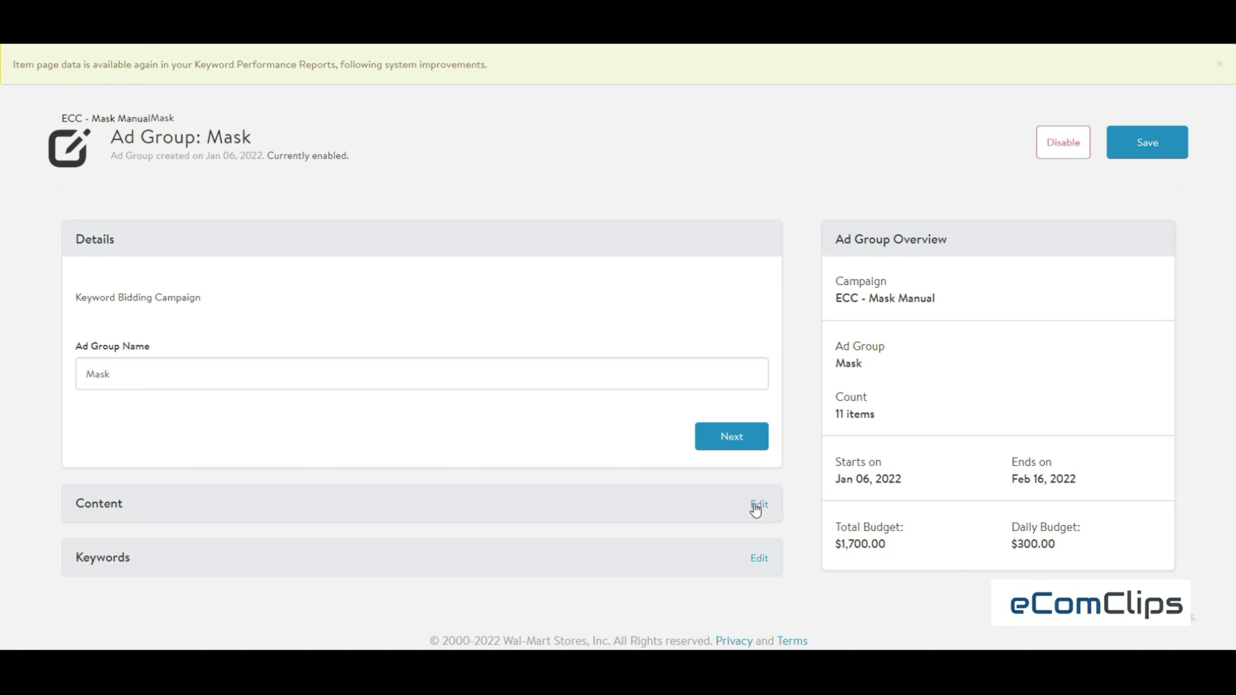
Step: Show the Suggested Keywords list and its CPCs, e.g. breathable face mask at $0.53
click(759, 559)
scroll(654, 458, down, 3)
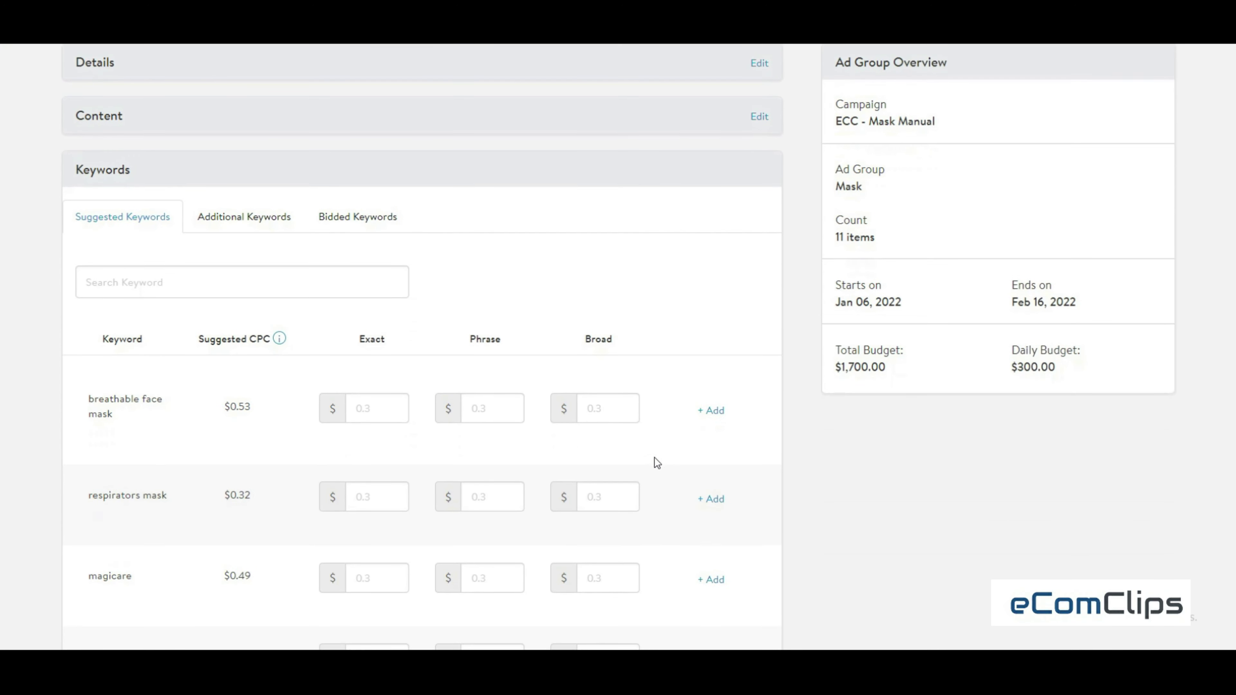
scroll(535, 442, down, 1)
scroll(229, 406, down, 5)
scroll(233, 421, down, 6)
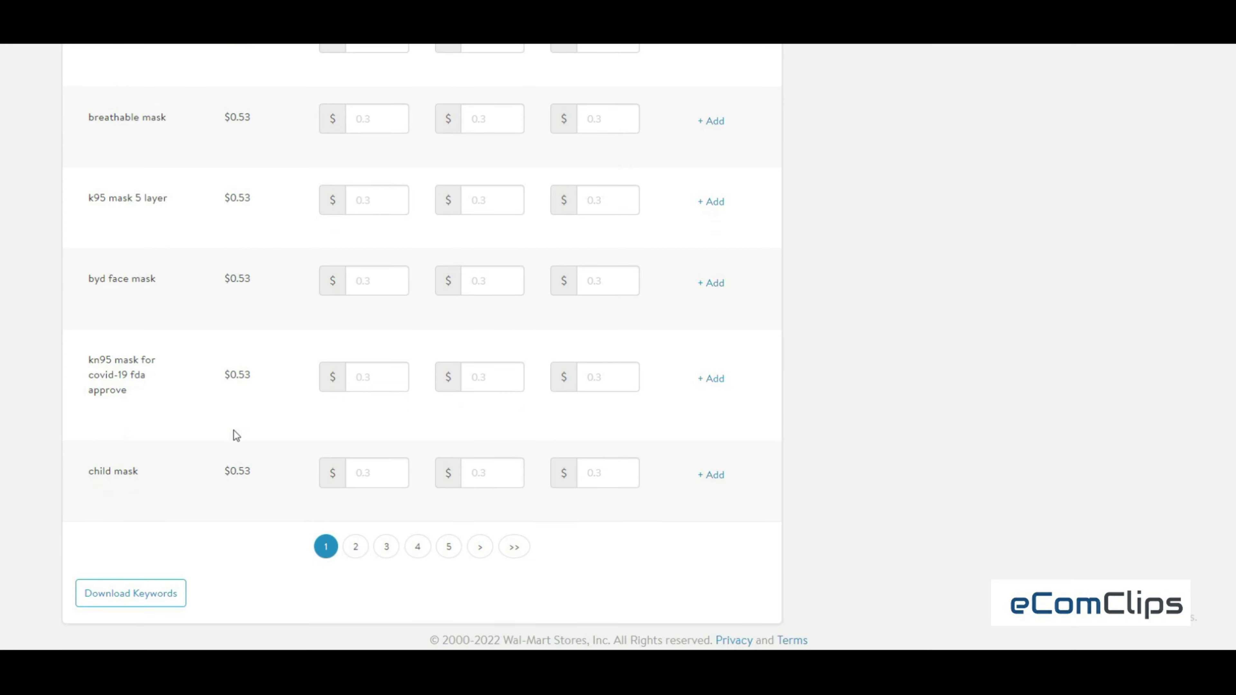
scroll(244, 434, up, 8)
scroll(253, 435, up, 1)
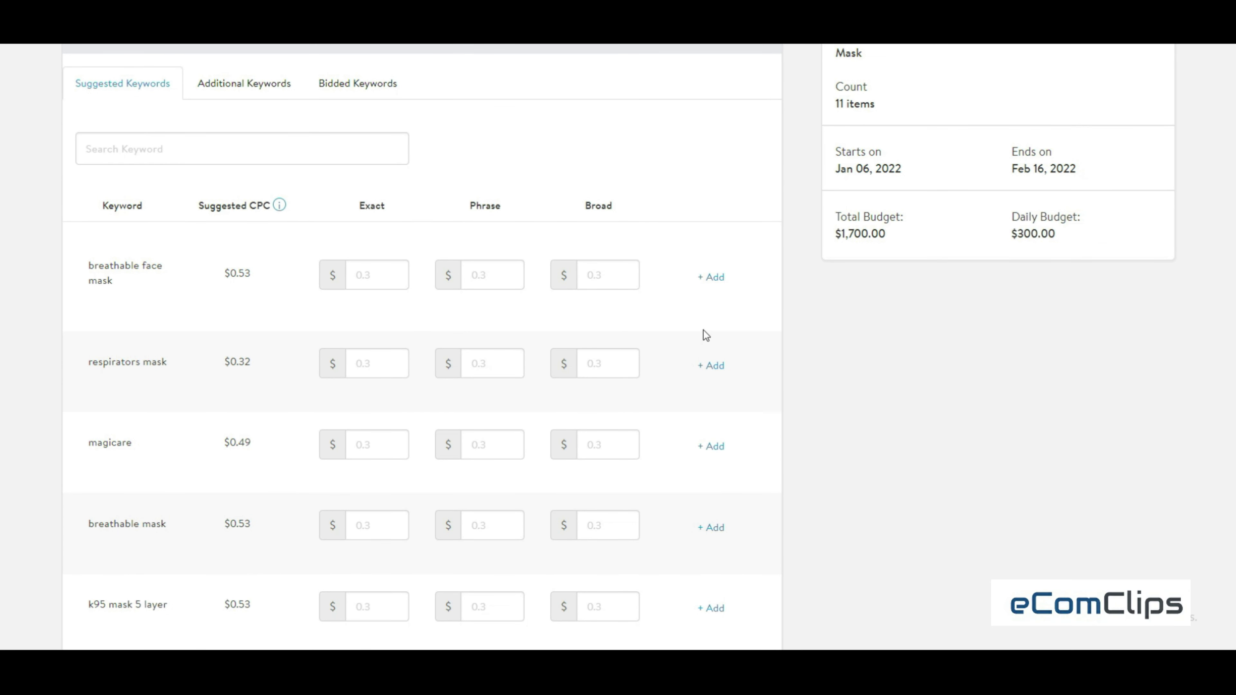
scroll(1005, 257, up, 7)
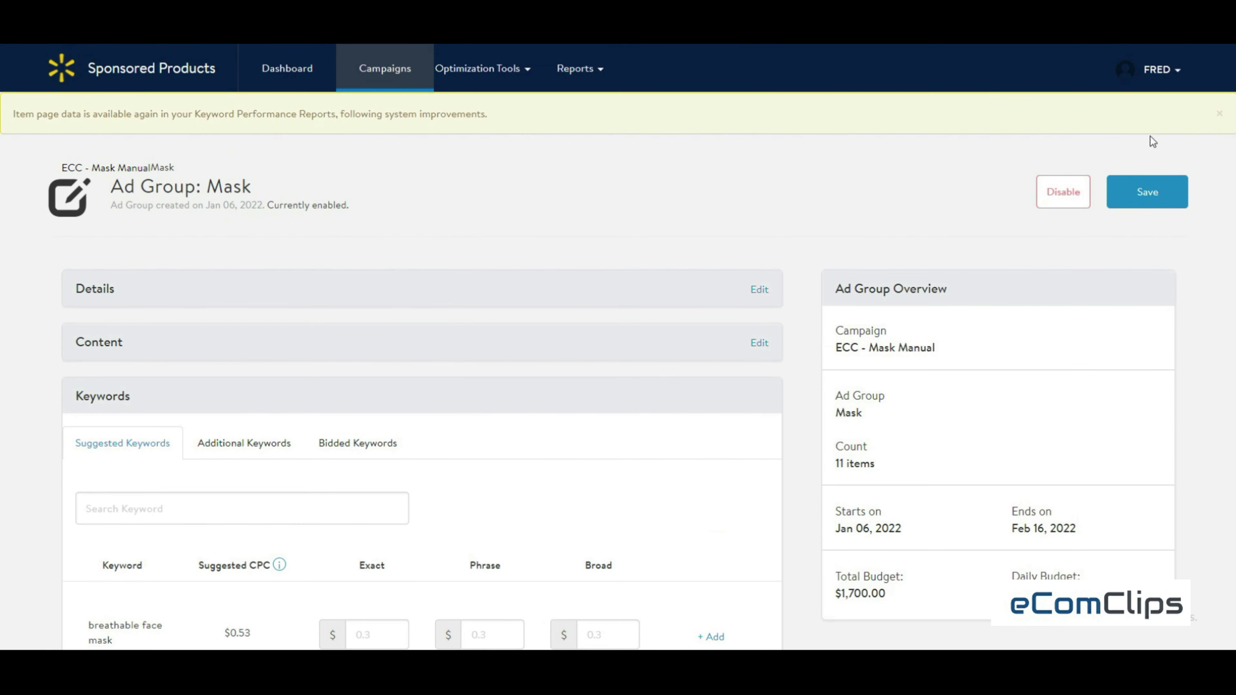
Step: Save the manual campaign's Mask ad group from the top of its edit page
click(1147, 191)
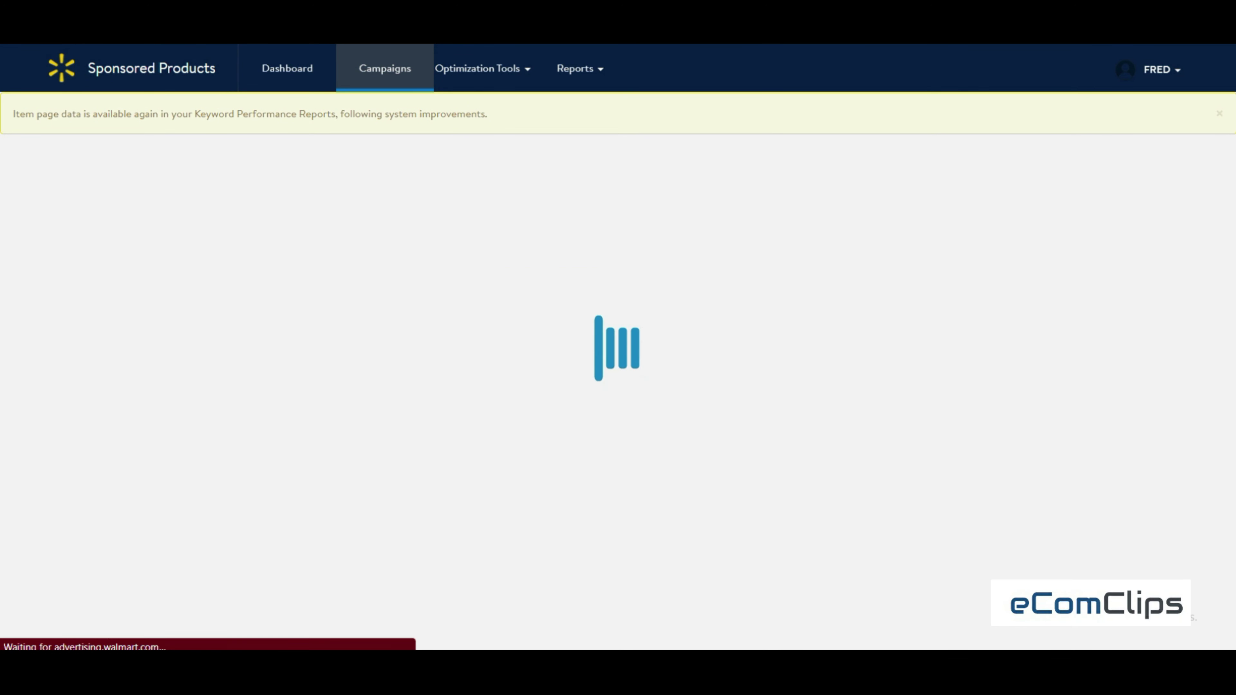